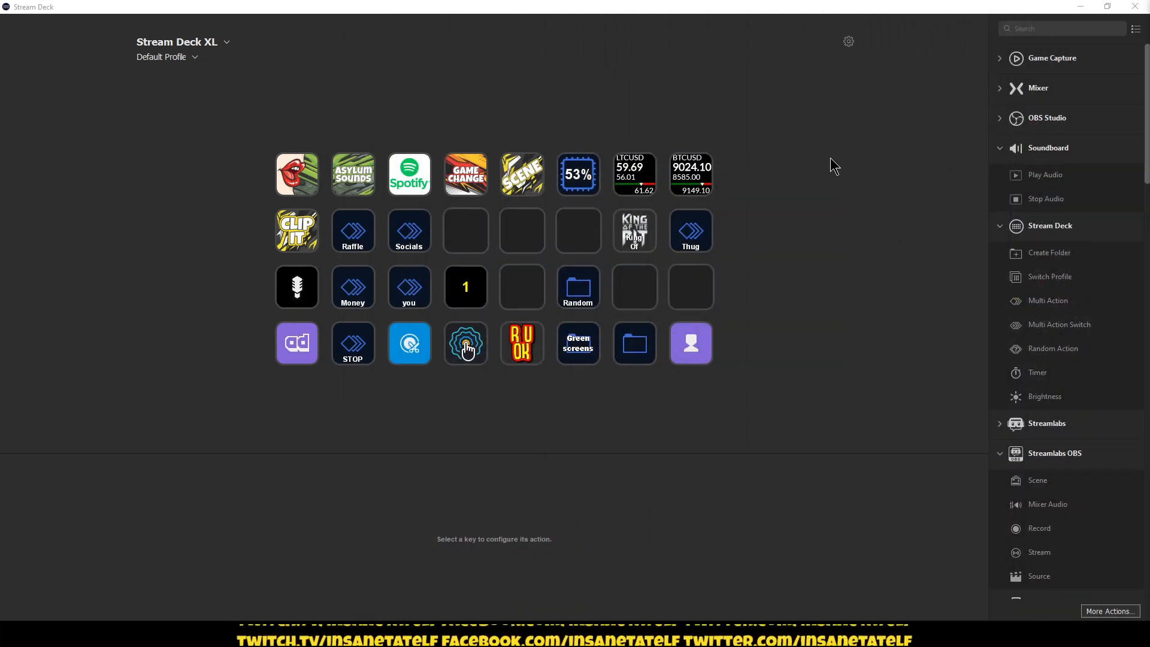
Place a Multi Action on the fourth key of the second row in the empty folder.
double_click(349, 245)
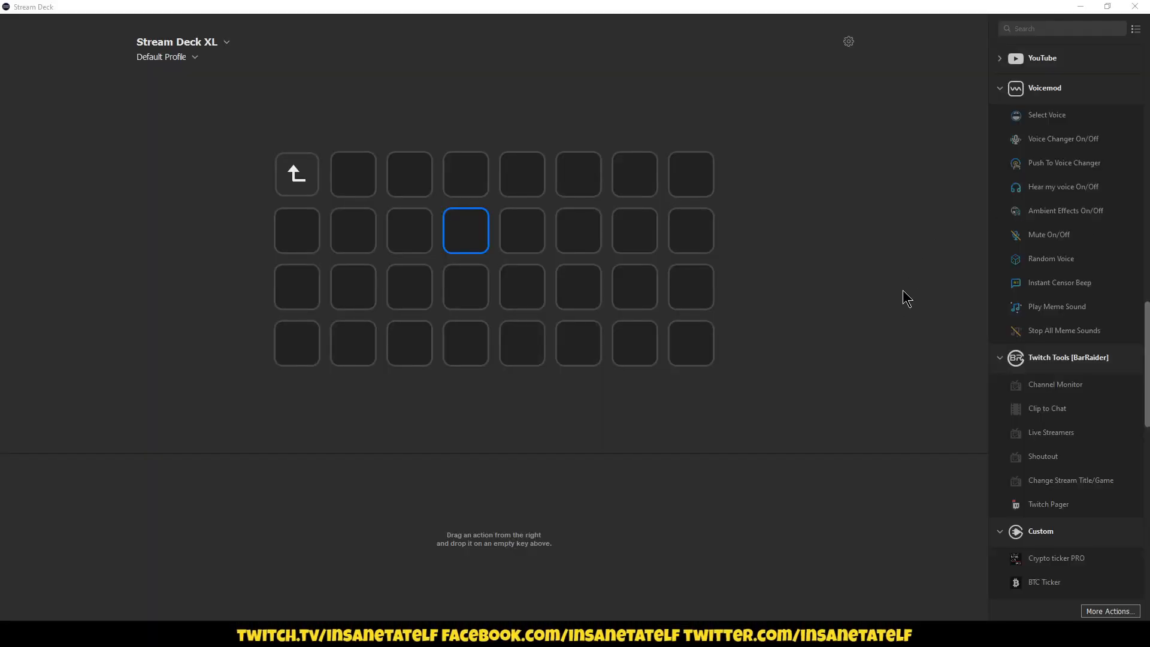
scroll(1016, 276, "up", 10)
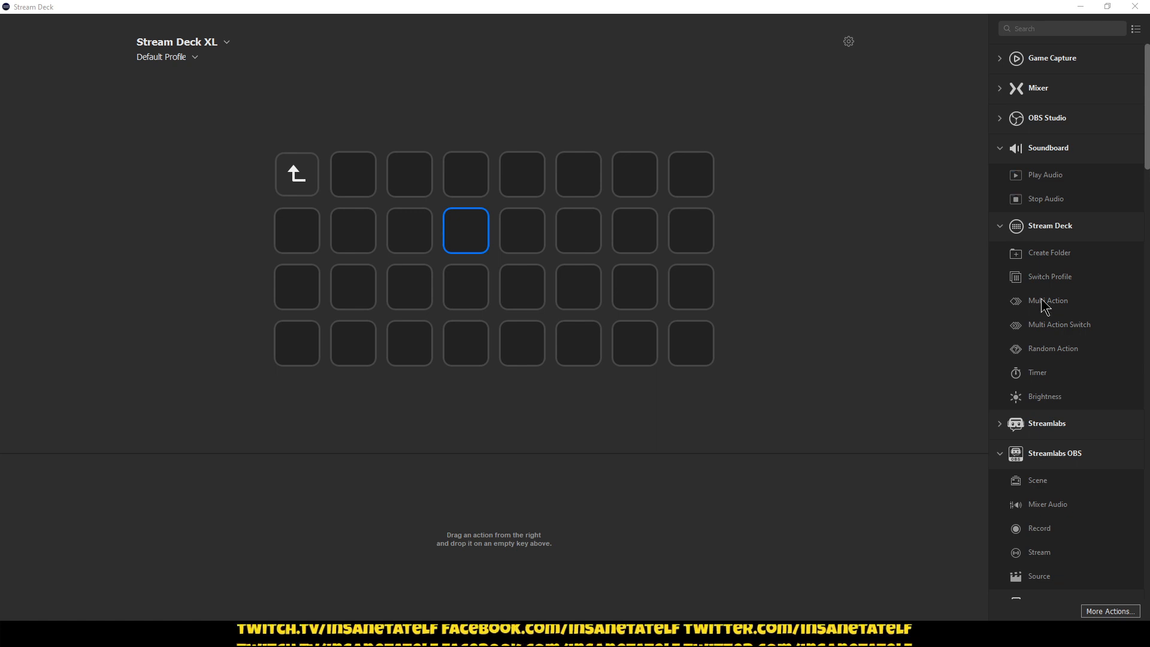
left_click_drag(1043, 304, 466, 236)
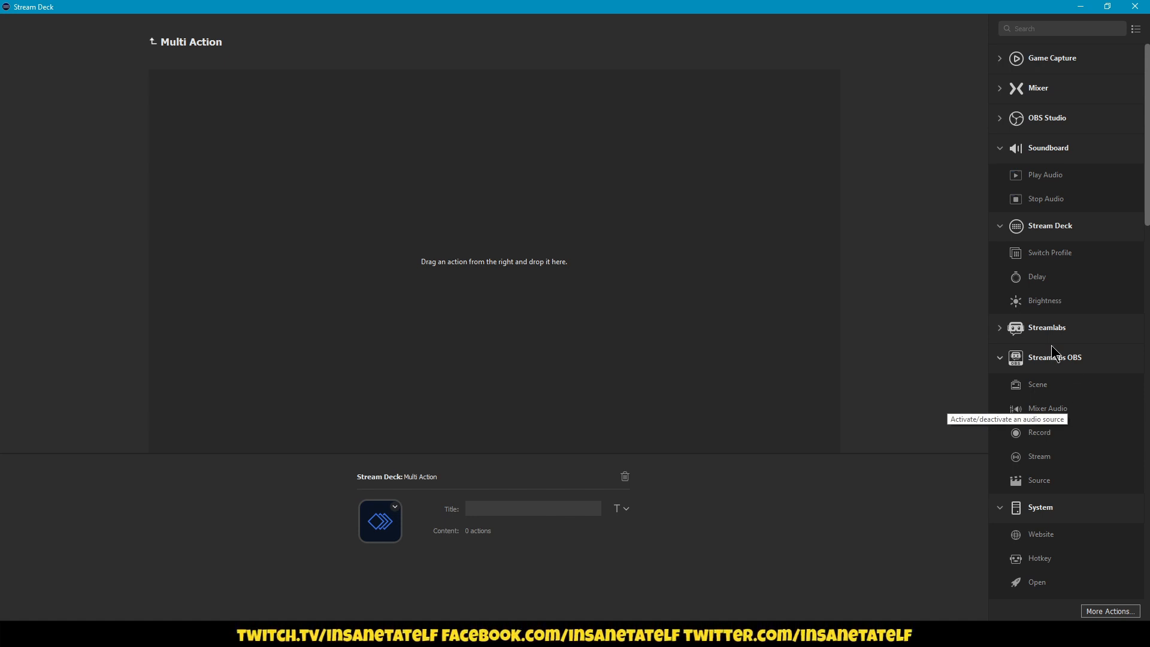
Add a Spotify Play/Pause action to the sequence, set to Pause on the device DESKTOP-0706E77.
scroll(1050, 345, "down", 15)
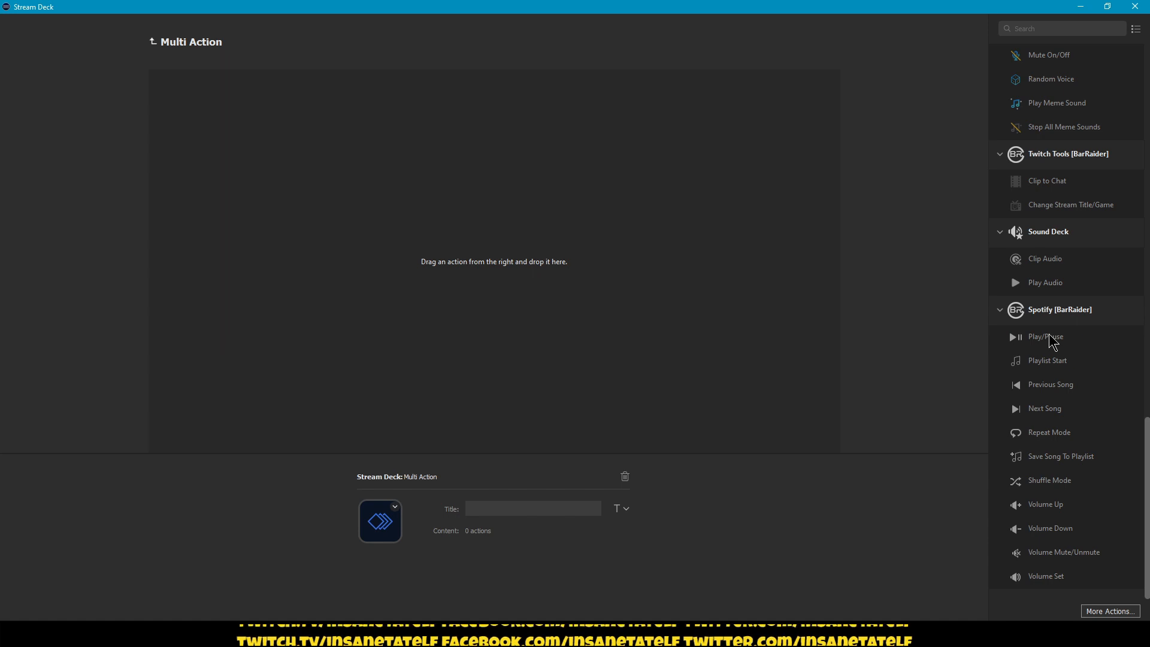
left_click_drag(1049, 340, 226, 107)
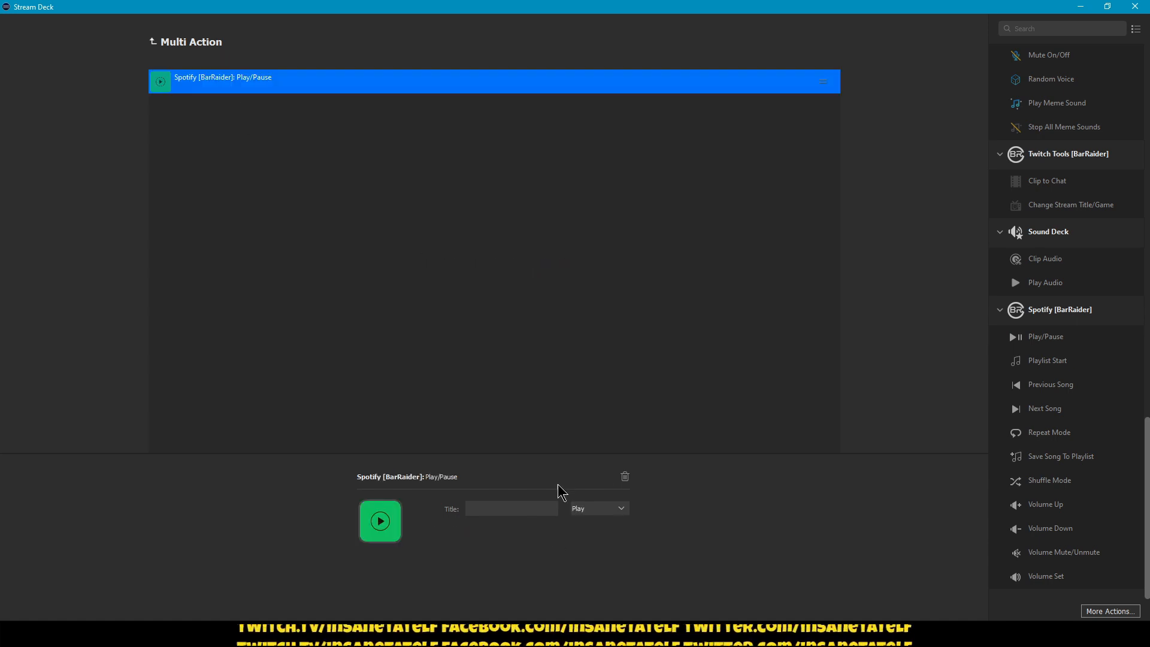
left_click(582, 512)
left_click(592, 537)
left_click(573, 558)
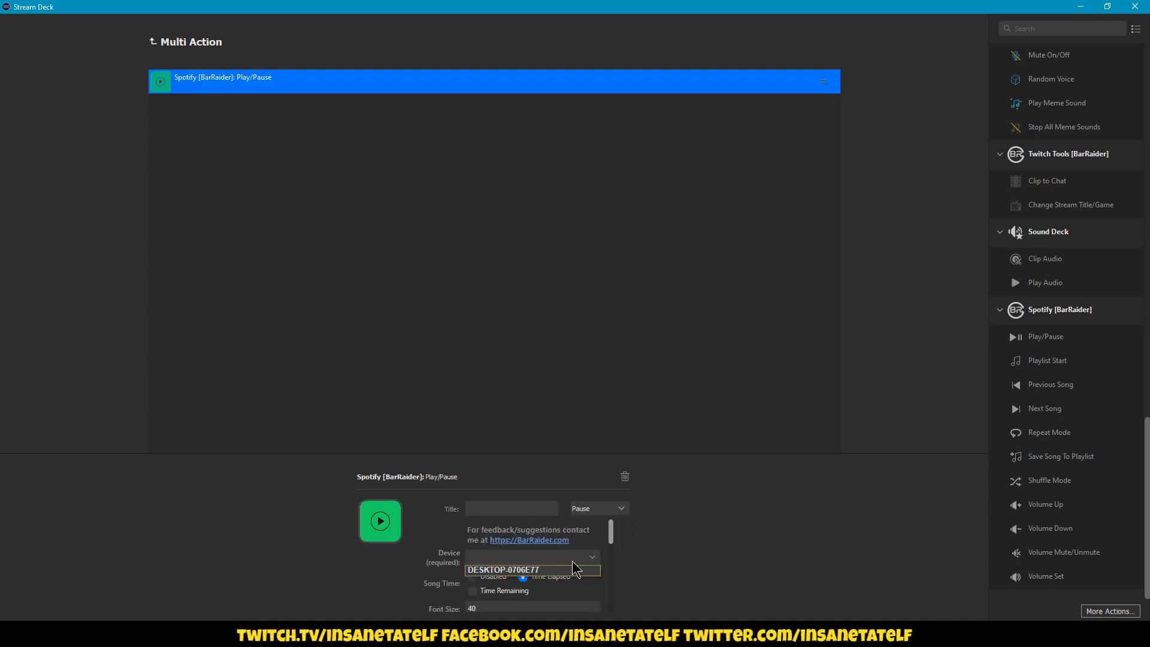
left_click(537, 570)
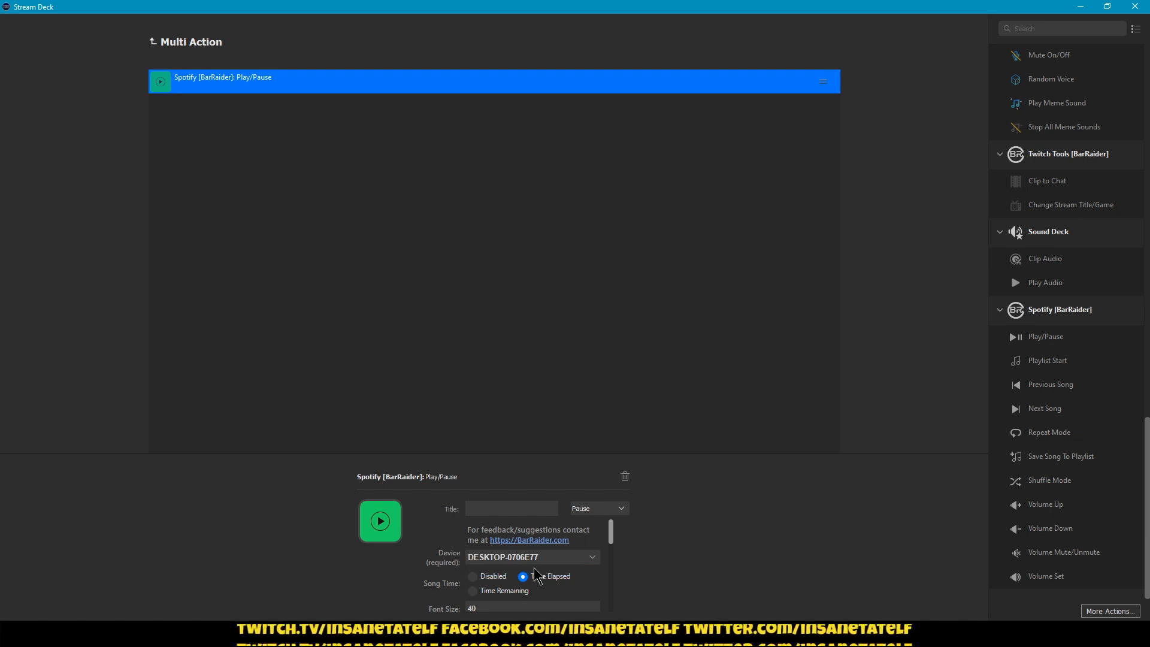
left_click(307, 189)
Add a Streamlabs OBS Mixer Audio action, set it to Deactivate and choose its audio source.
scroll(1002, 310, "up", 3)
scroll(1018, 306, "up", 10)
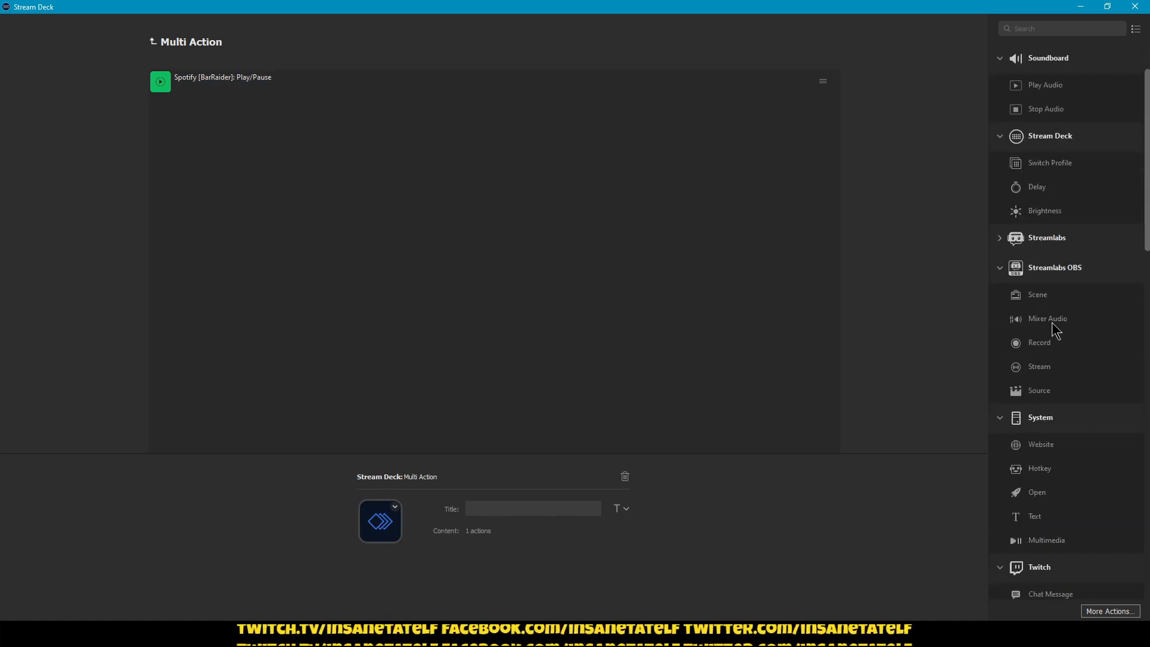
left_click_drag(1053, 322, 229, 132)
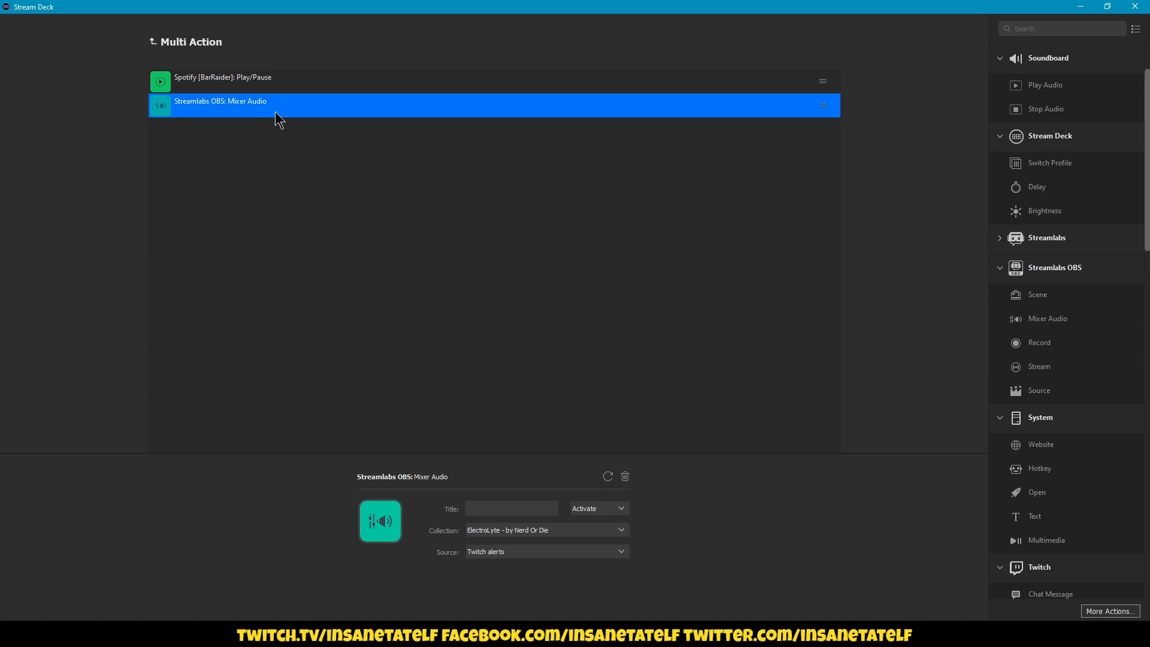
left_click(593, 509)
left_click(604, 536)
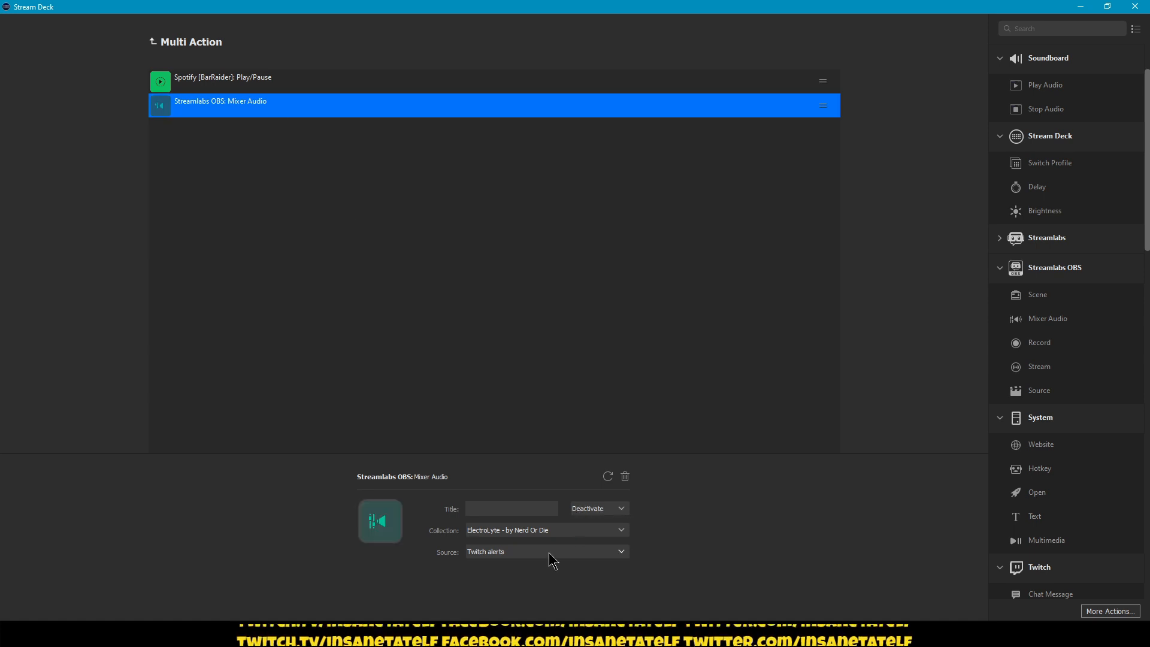
left_click(551, 551)
left_click(524, 536)
Add a Streamlabs OBS Scene action that switches to the Full Ad scene.
left_click_drag(1038, 302, 221, 175)
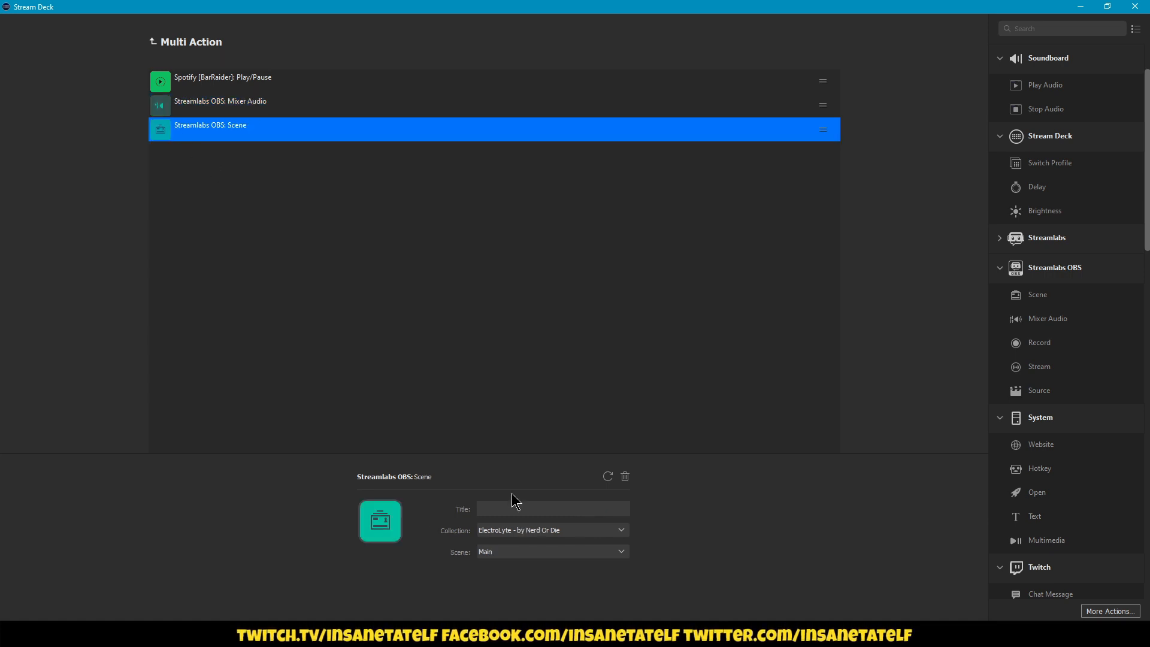
left_click(510, 552)
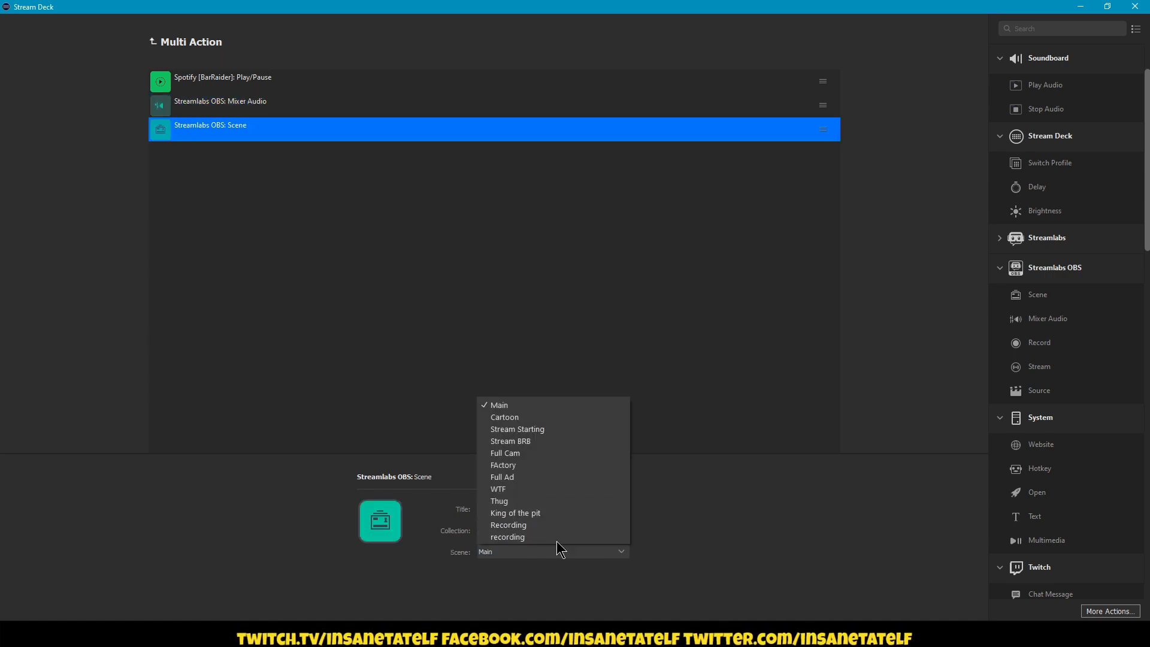
left_click(506, 477)
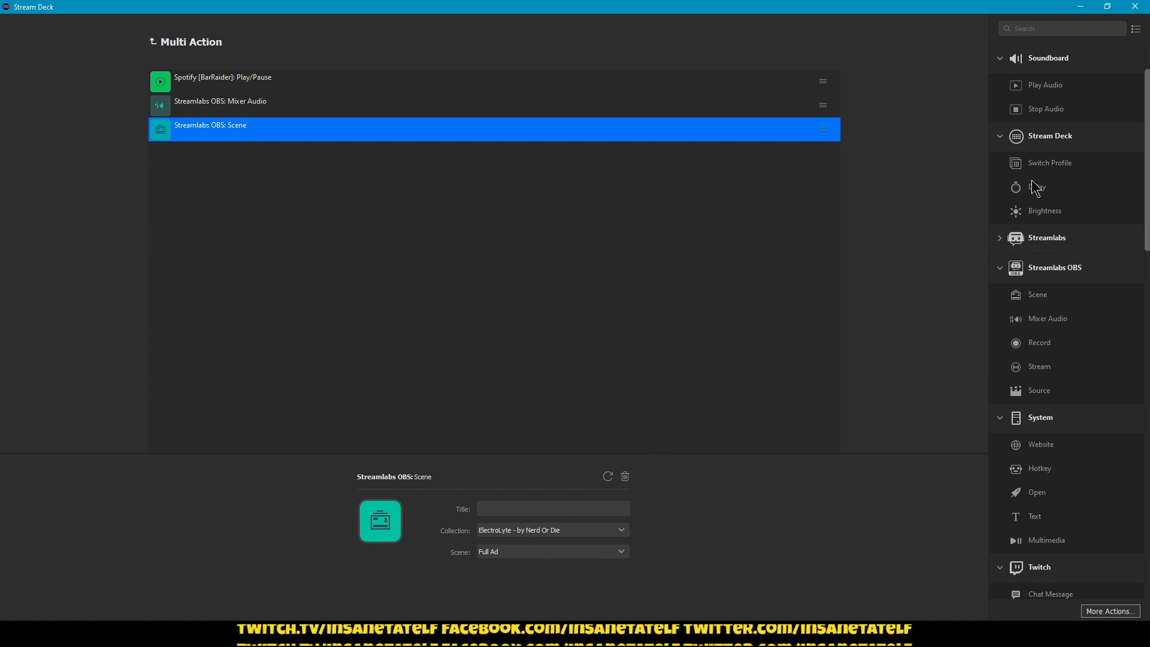
Add a Delay after the Full Ad scene action and set it to 101000 ms.
left_click_drag(1033, 182, 216, 170)
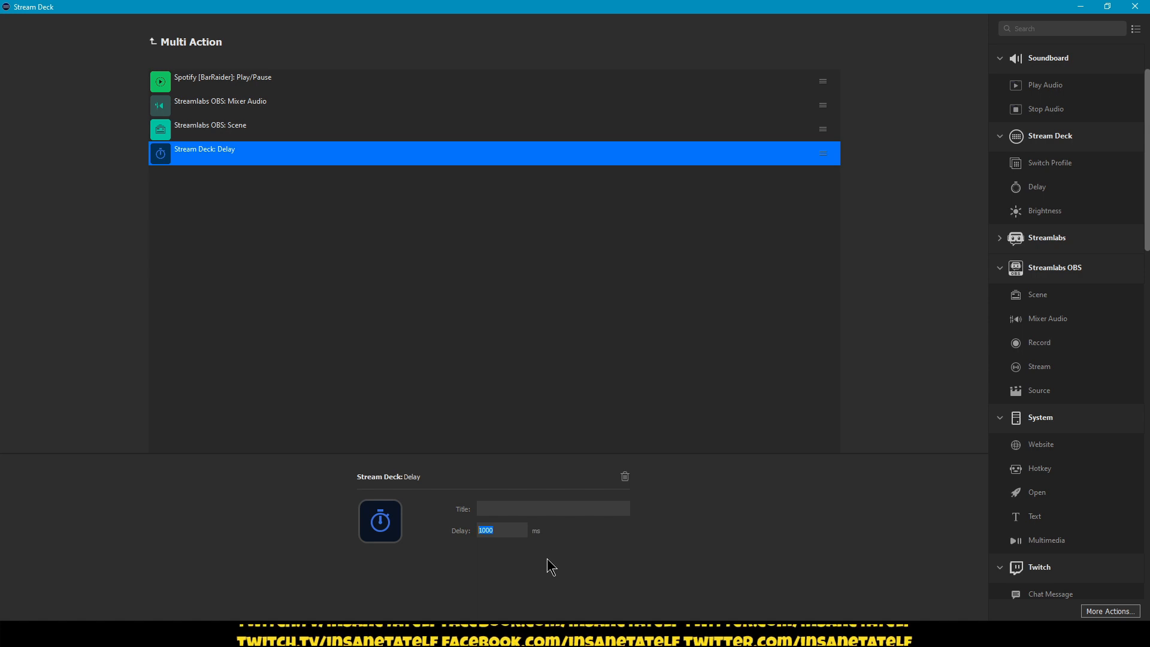
type("100")
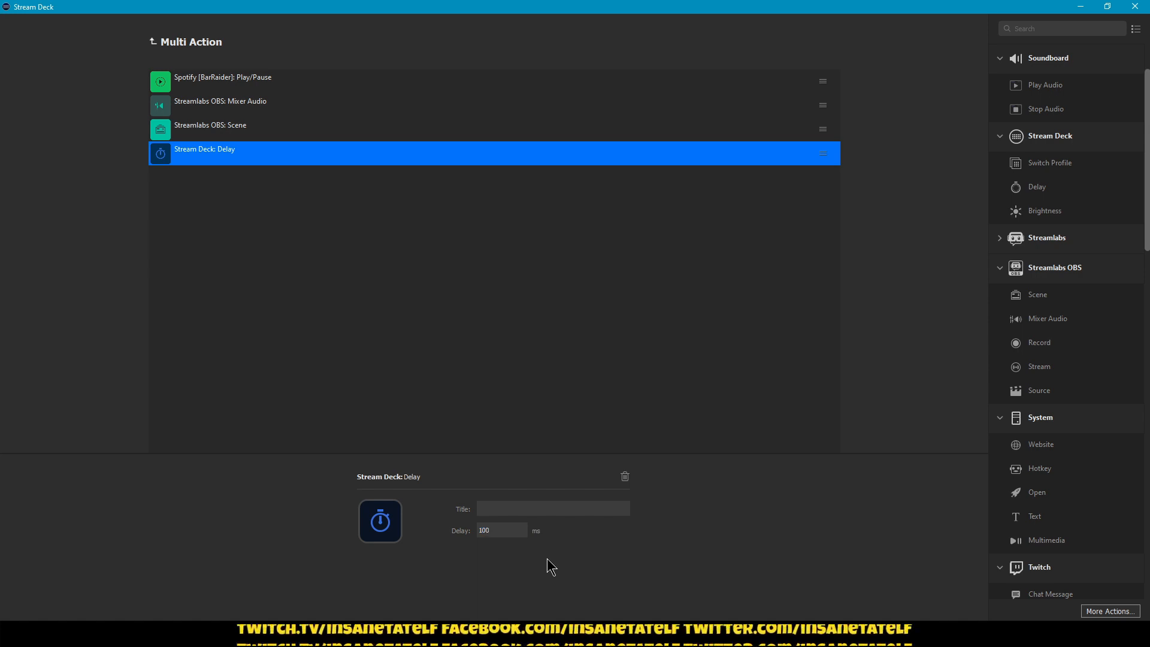
type("10")
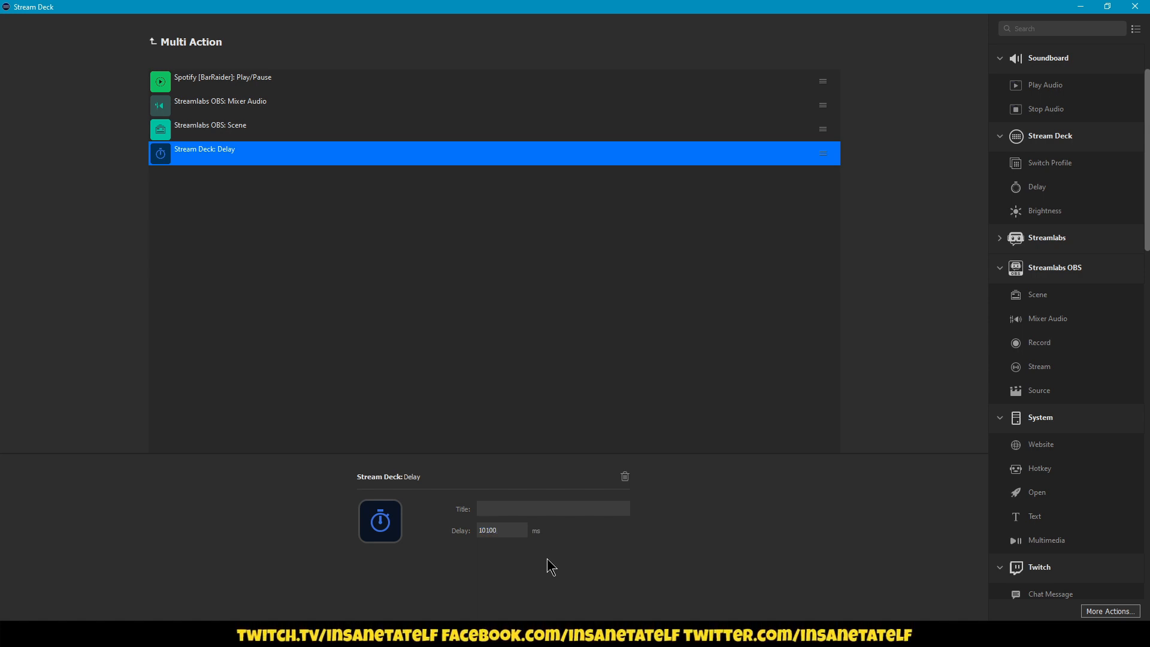
type("0")
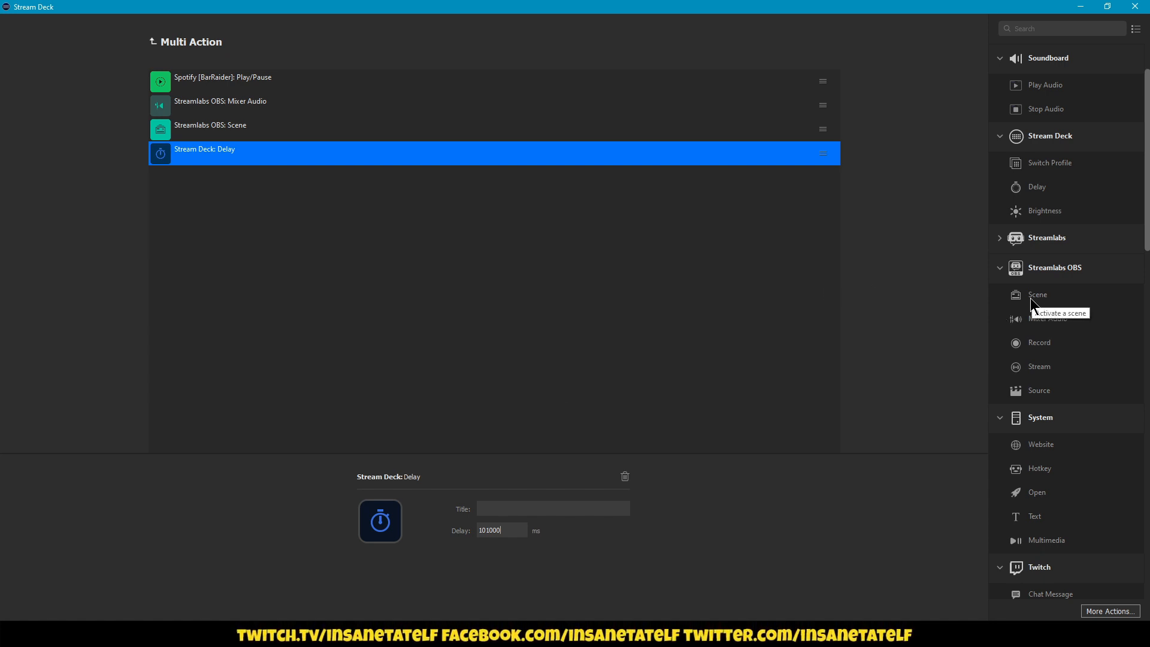
Add a second Streamlabs OBS Scene action after the delay, switching to the lowercase "recording" scene.
left_click_drag(1037, 299, 231, 206)
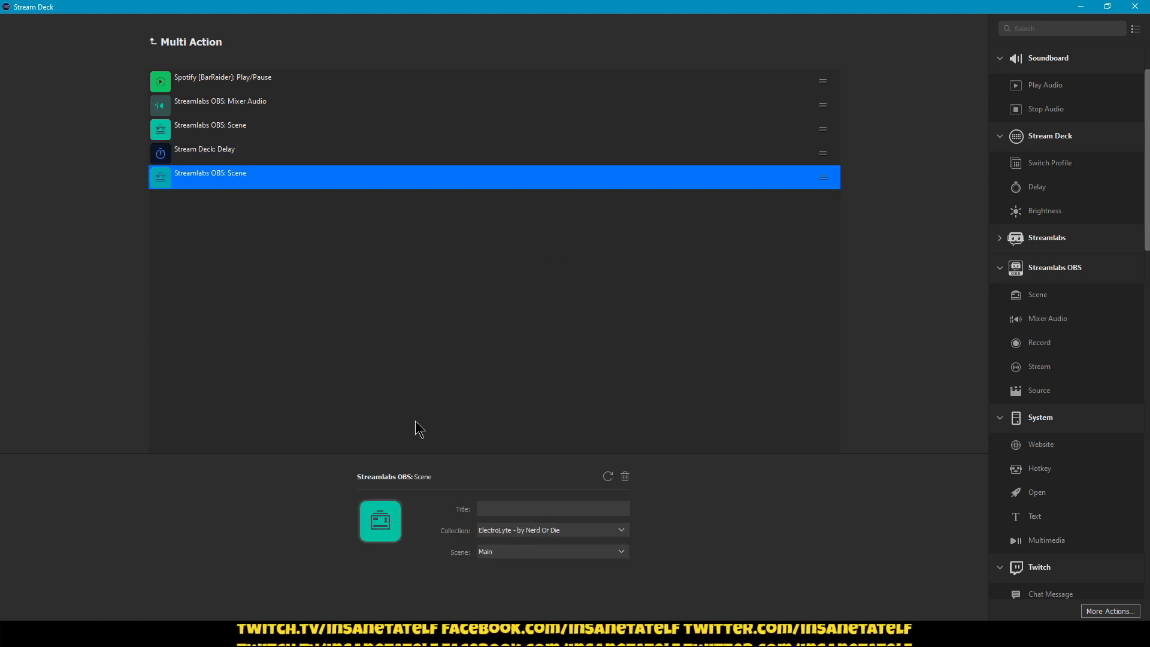
left_click(507, 554)
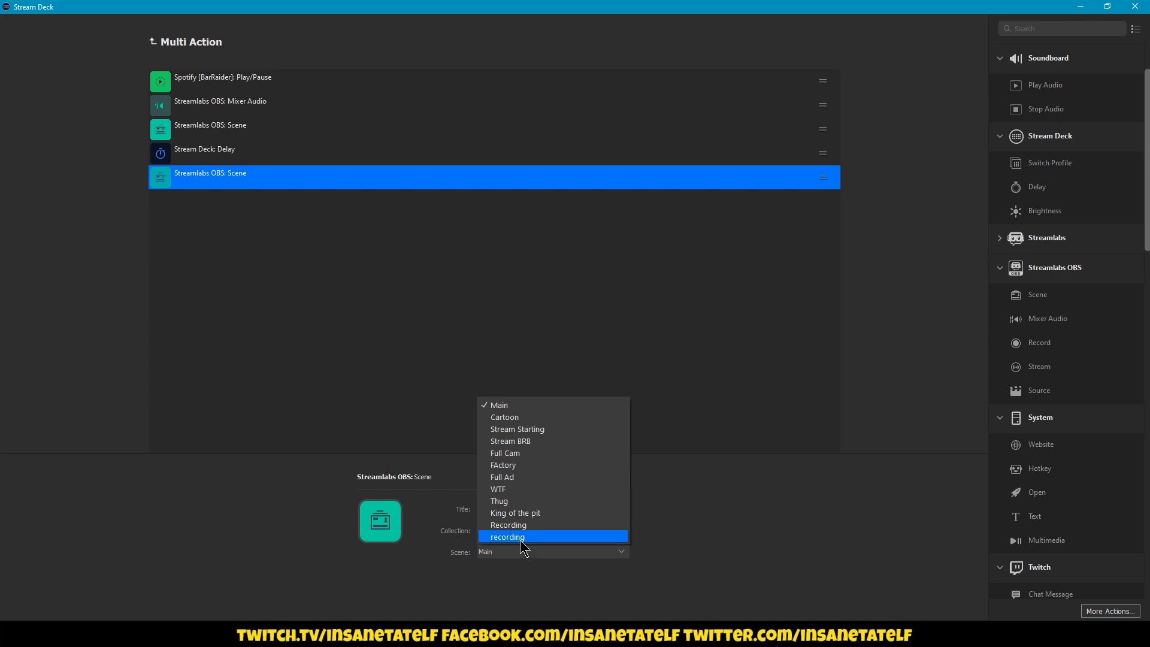
left_click(521, 537)
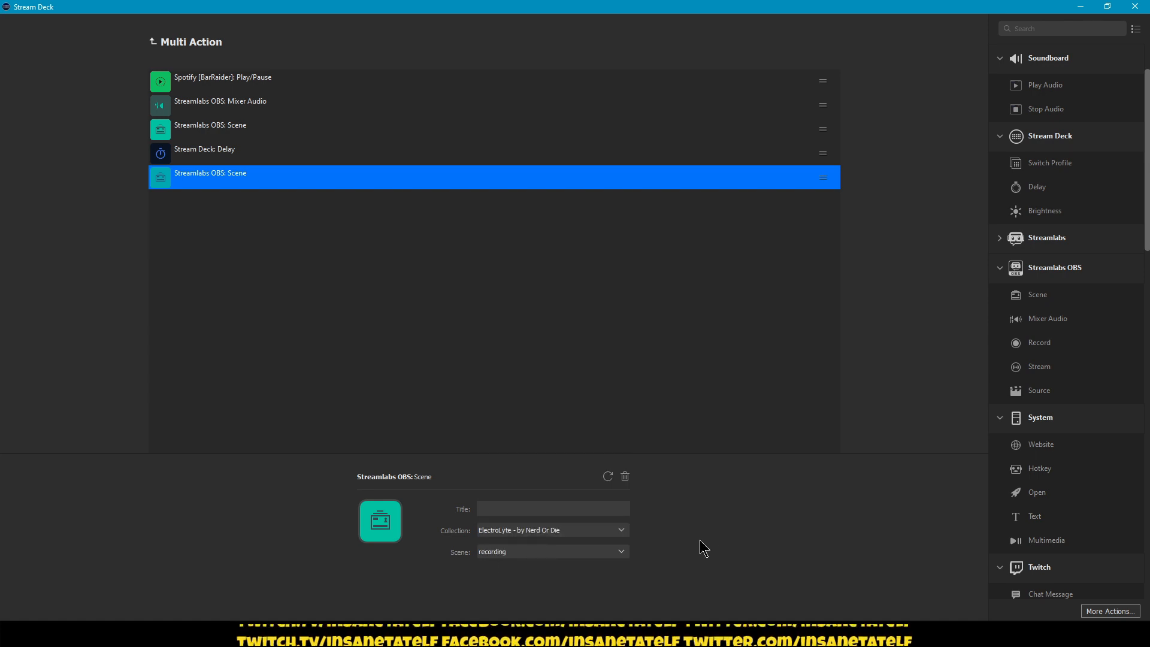
left_click(597, 299)
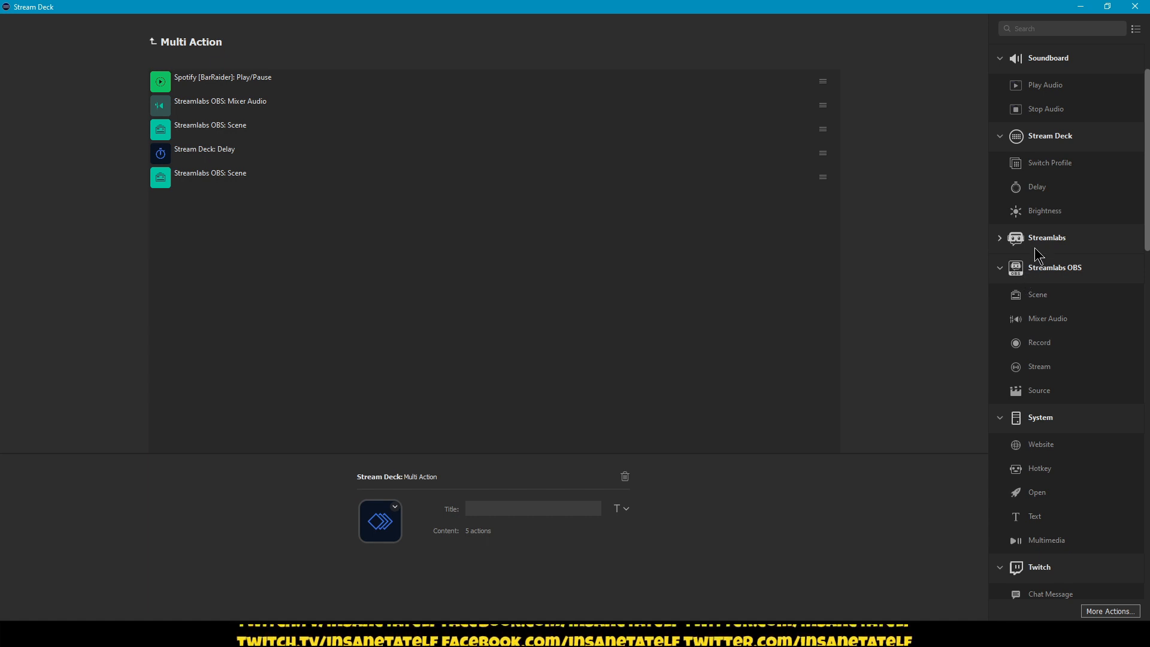
Add a second Delay at the end of the sequence and set it to 800 ms.
left_click_drag(1031, 187, 220, 229)
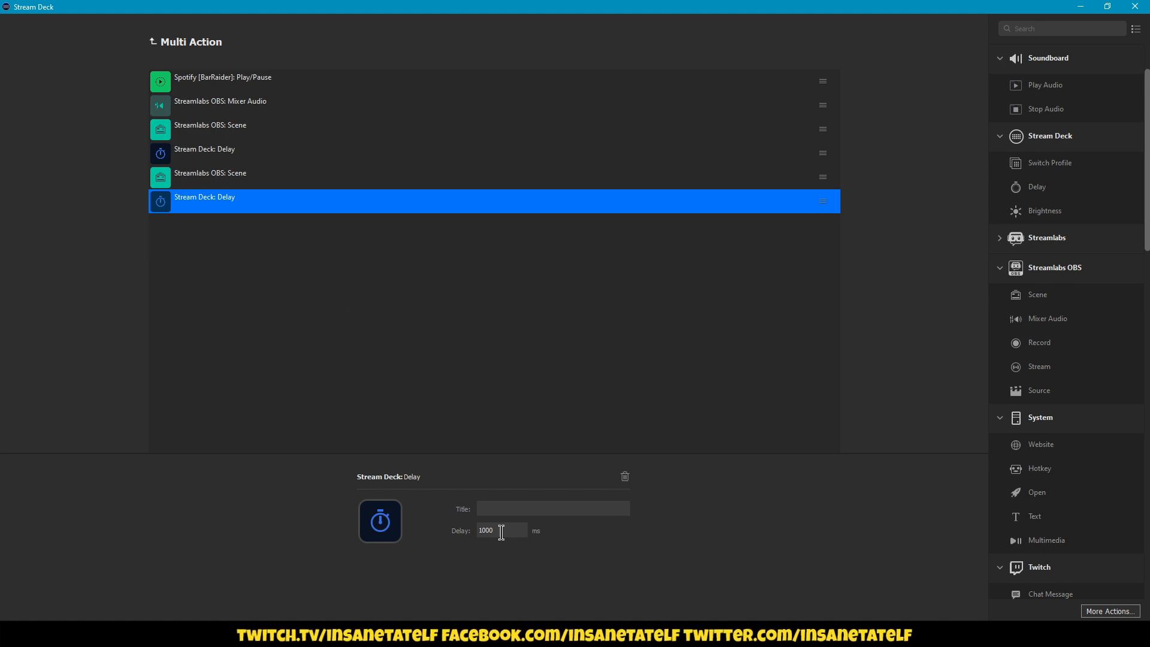
left_click_drag(501, 532, 455, 542)
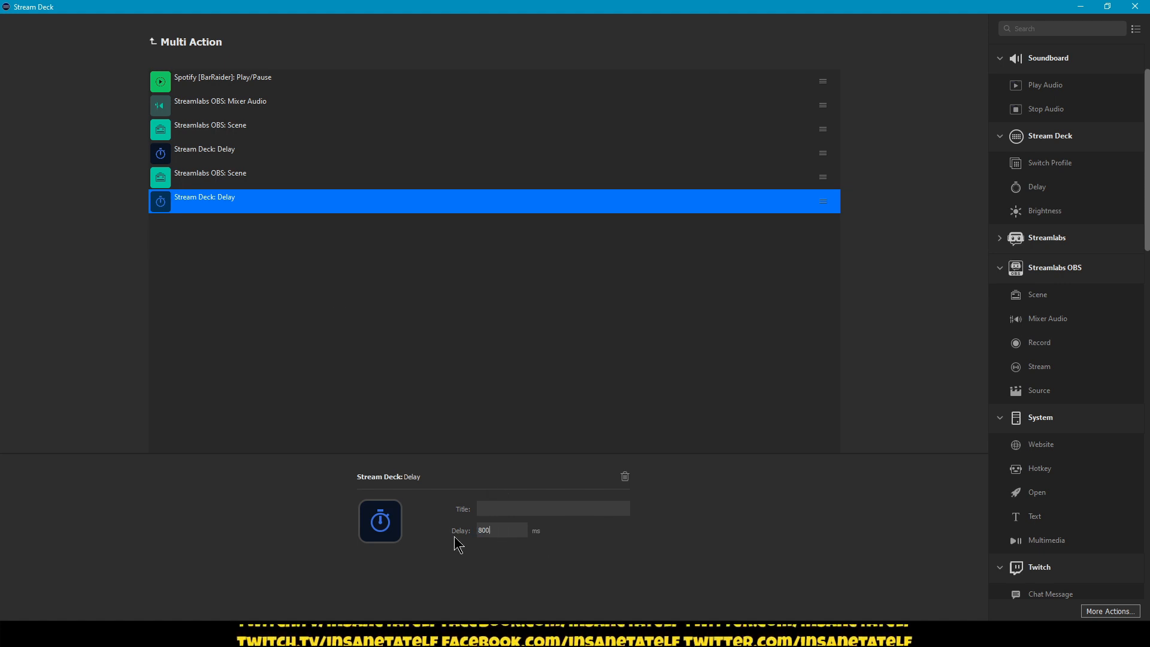
Add a Streamlabs OBS Mixer Audio action that activates the Mic/Aux source at the end of the sequence.
left_click_drag(1054, 318, 228, 253)
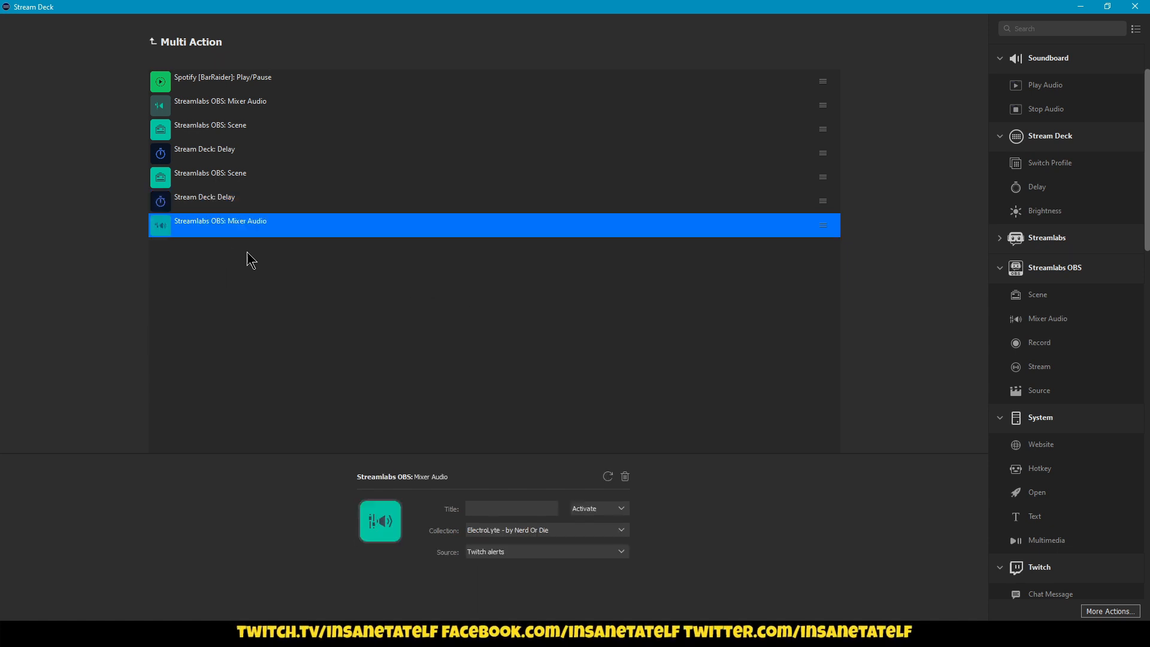
left_click(518, 552)
left_click(509, 524)
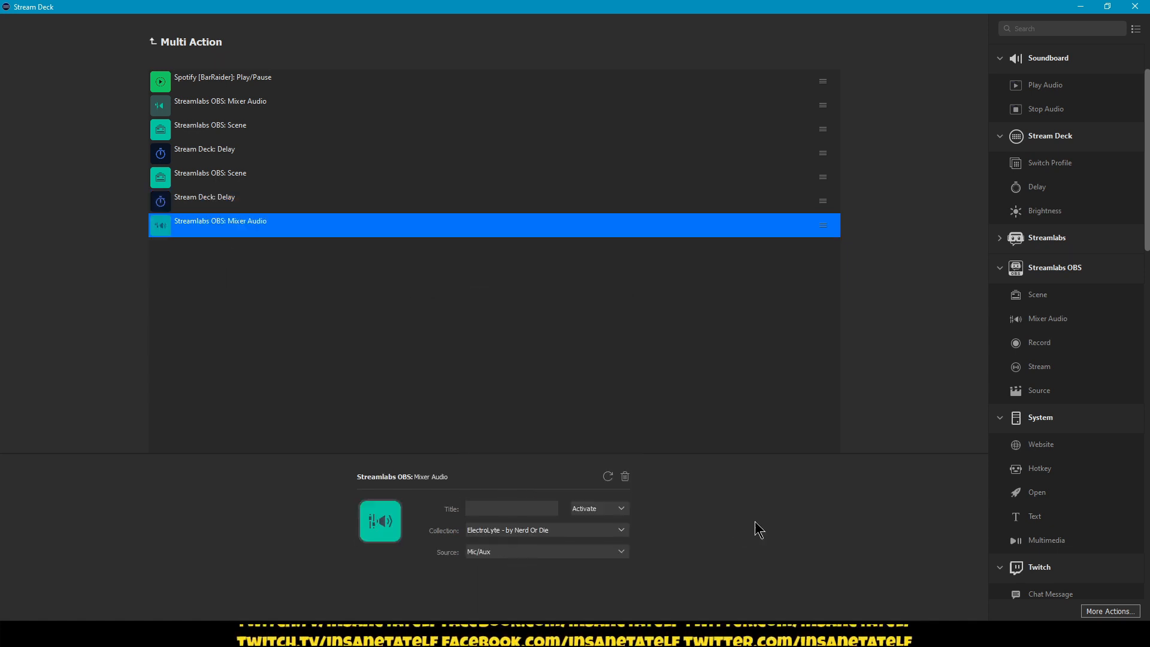
Add a closing Spotify Play/Pause action set to Play on the device DESKTOP-0706E77.
scroll(1054, 463, "down", 15)
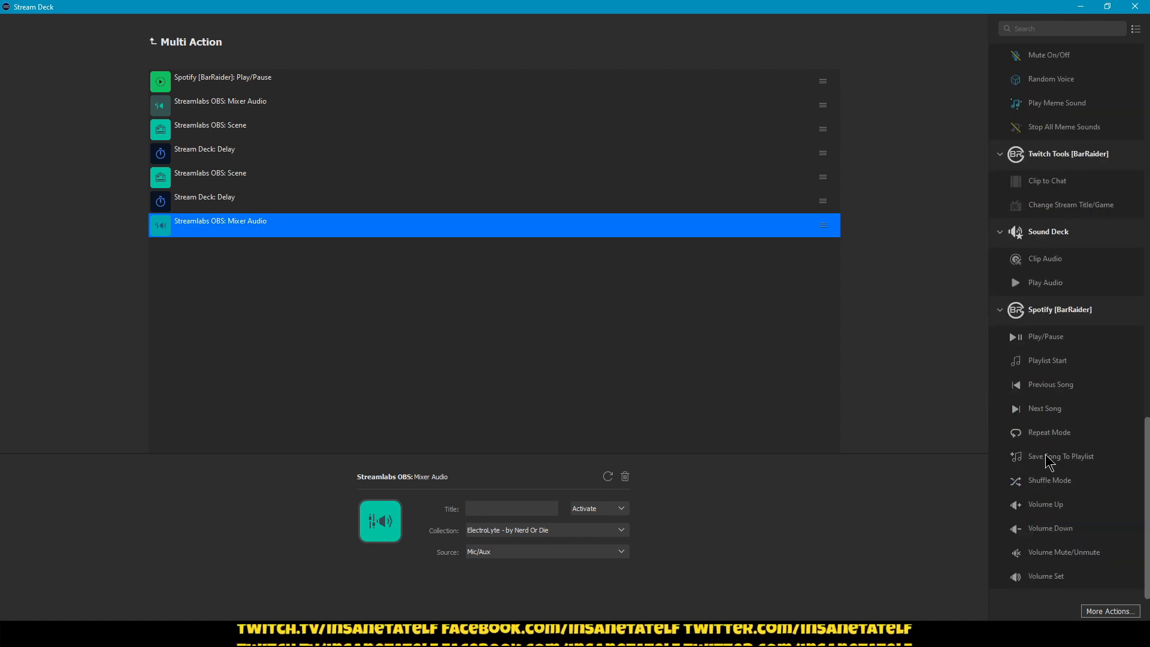
left_click_drag(1043, 336, 273, 302)
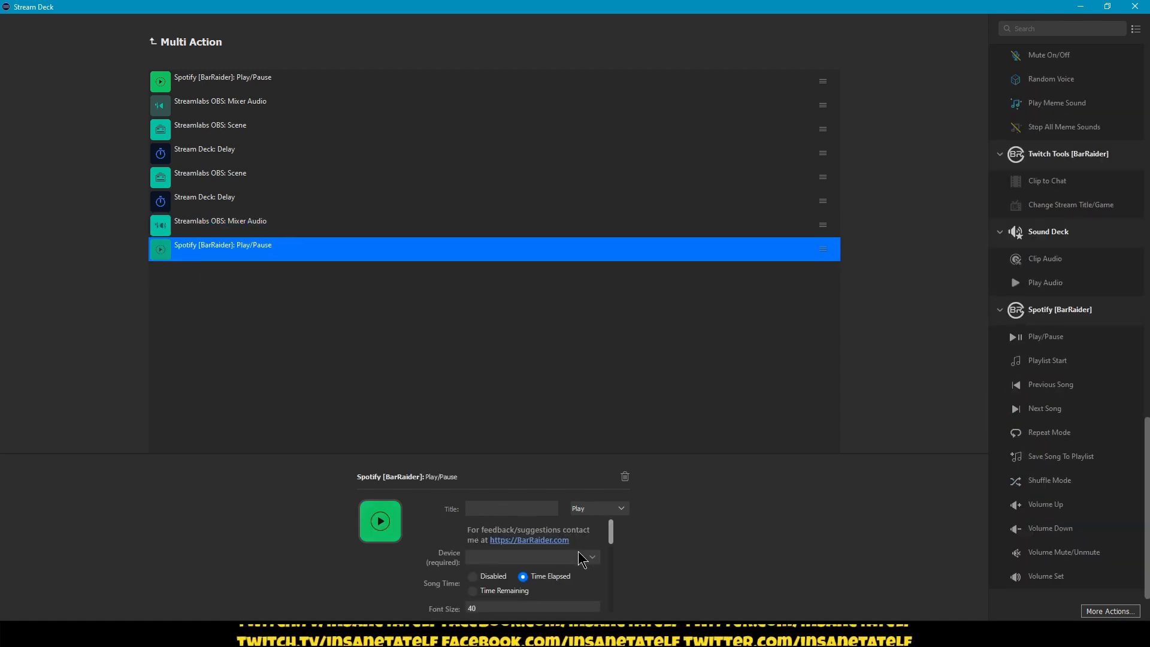
left_click(533, 558)
left_click(526, 570)
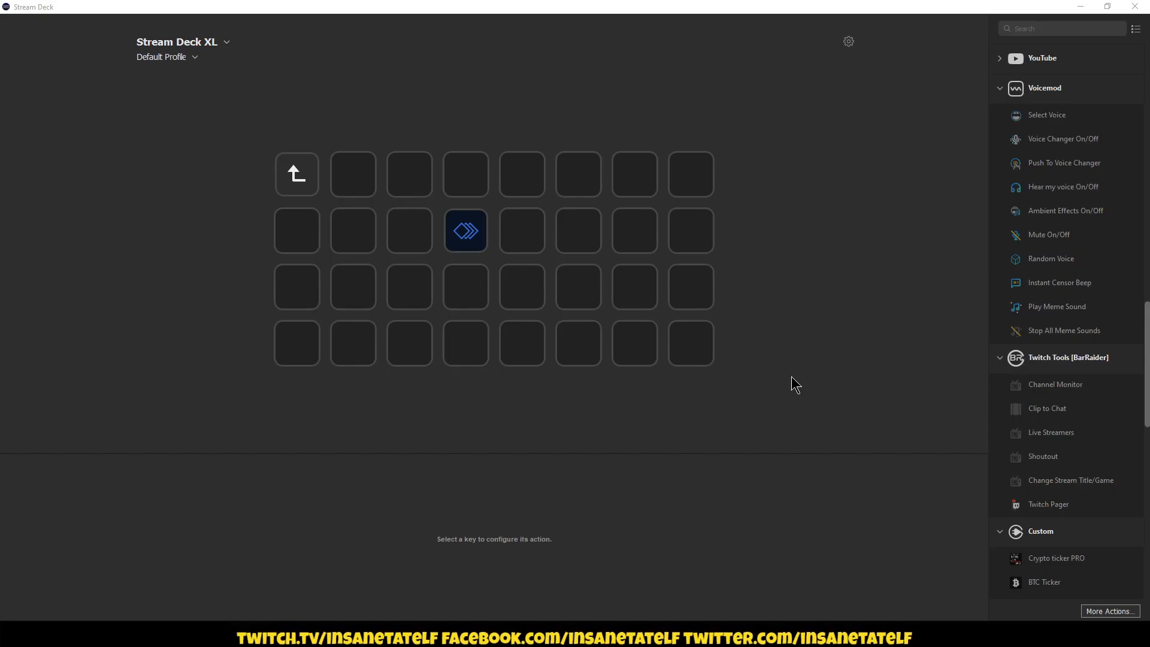
Reopen the multi action to check the first Delay's time, and return to the key grid.
left_click(462, 233)
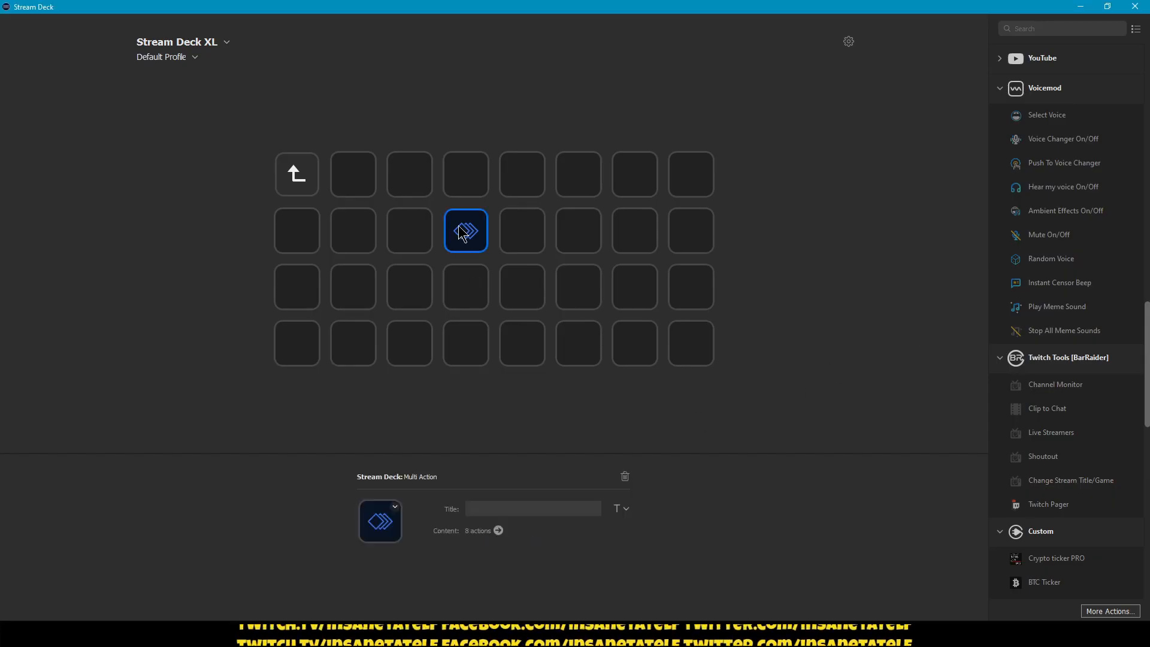
double_click(462, 232)
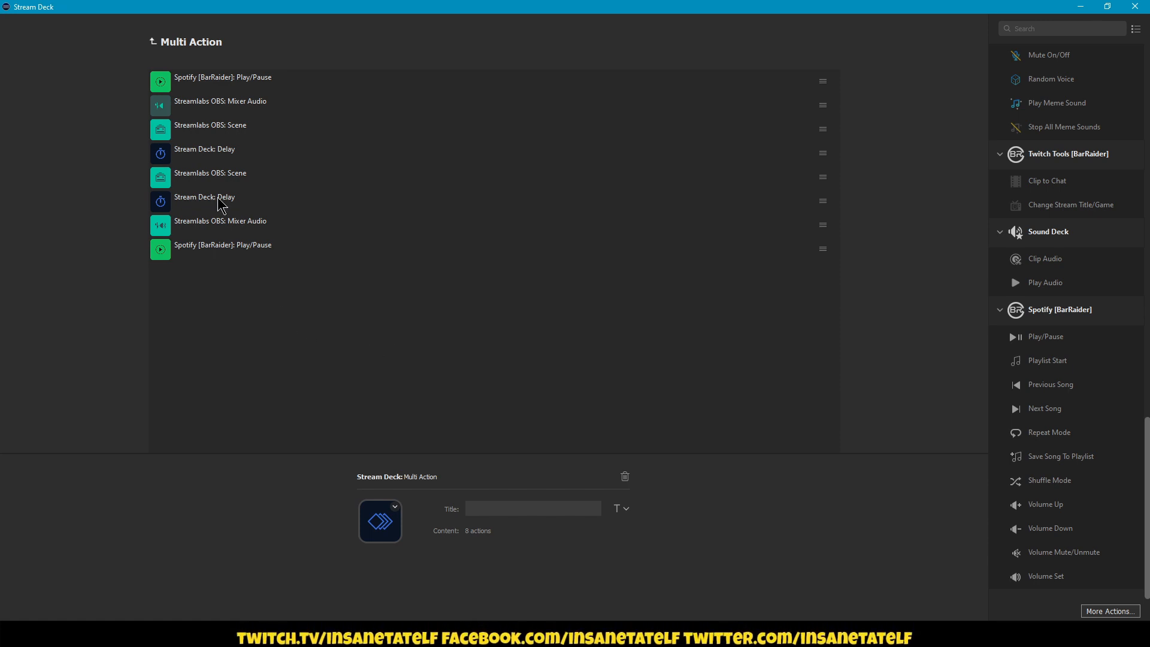
left_click(217, 157)
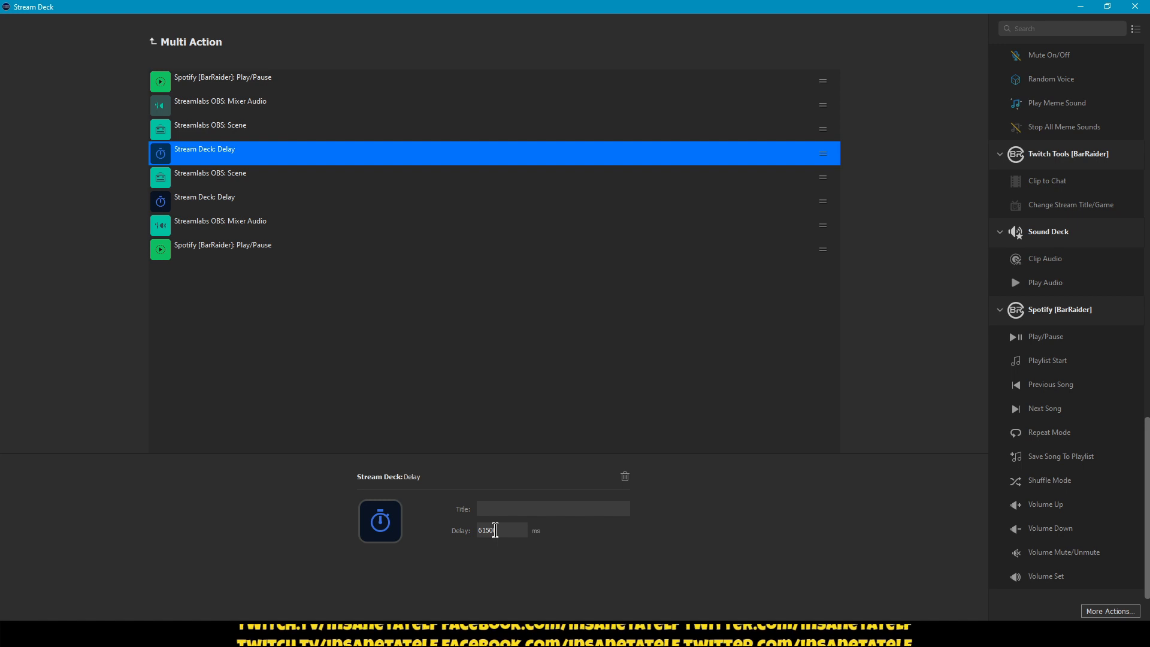
left_click(154, 43)
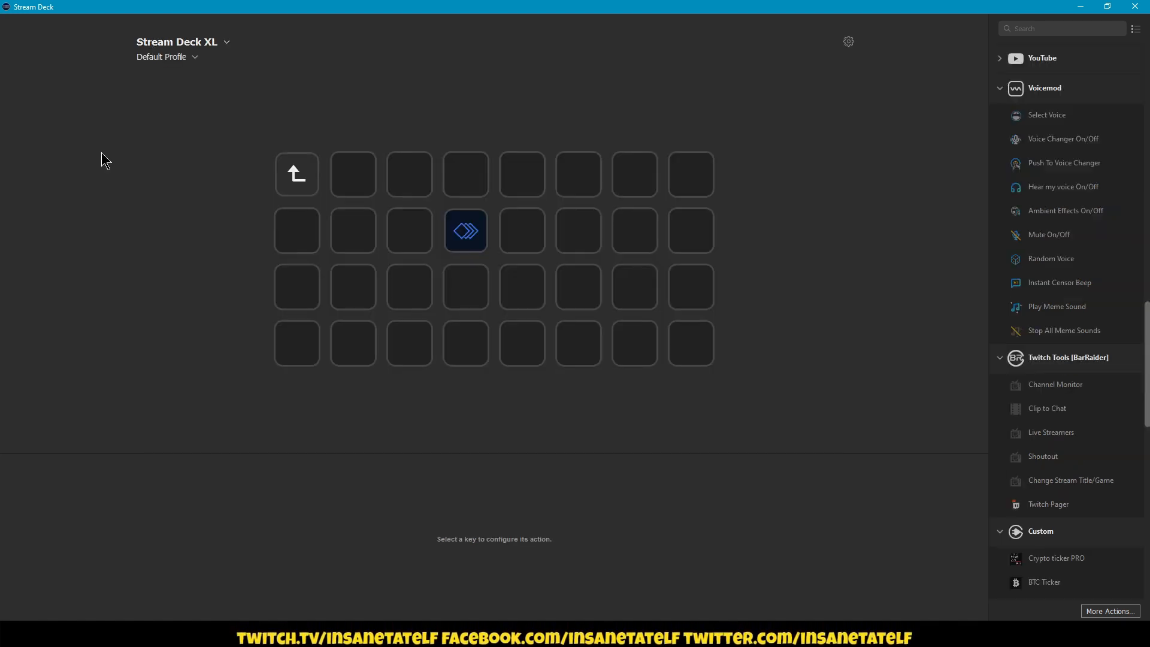